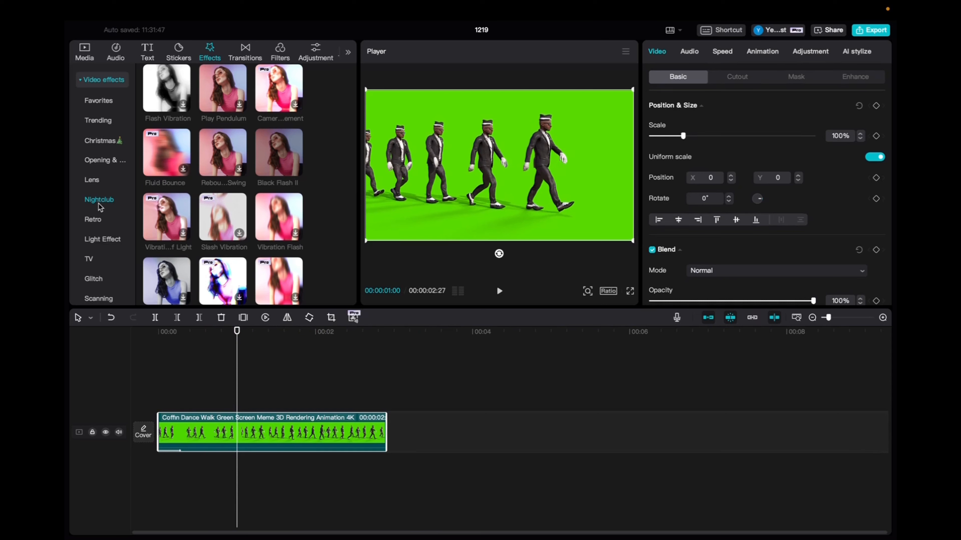
Add the Black Flash II effect on a track above the video clip and trim it to end with the clip
{"action": "mouse_move", "coordinate": [265, 155]}
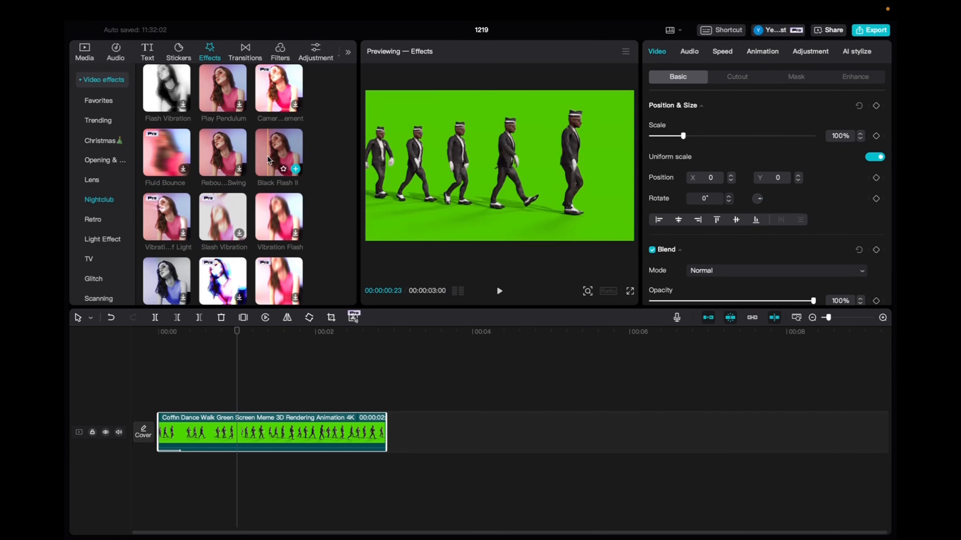
{"action": "left_click_drag", "start_coordinate": [268, 154], "coordinate": [162, 403]}
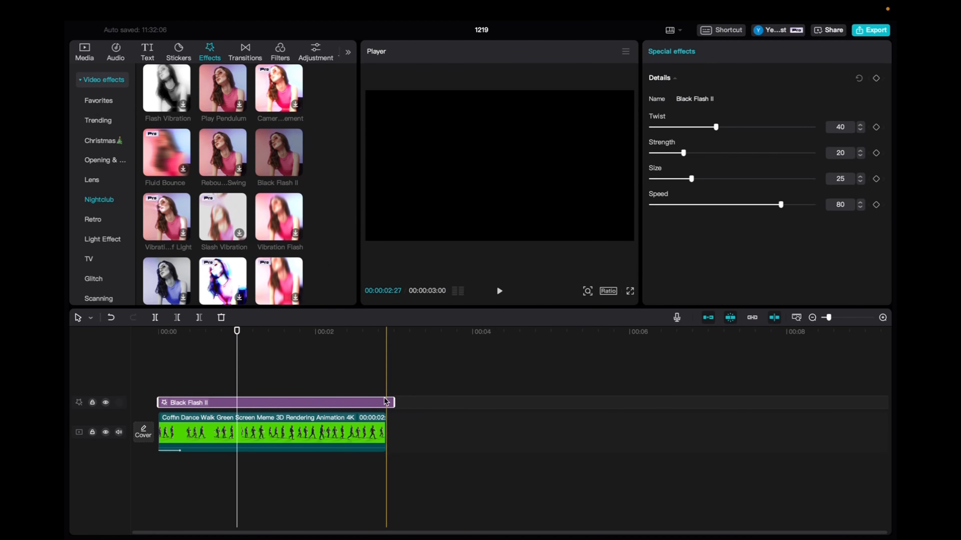
{"action": "left_click_drag", "start_coordinate": [395, 401], "coordinate": [385, 404]}
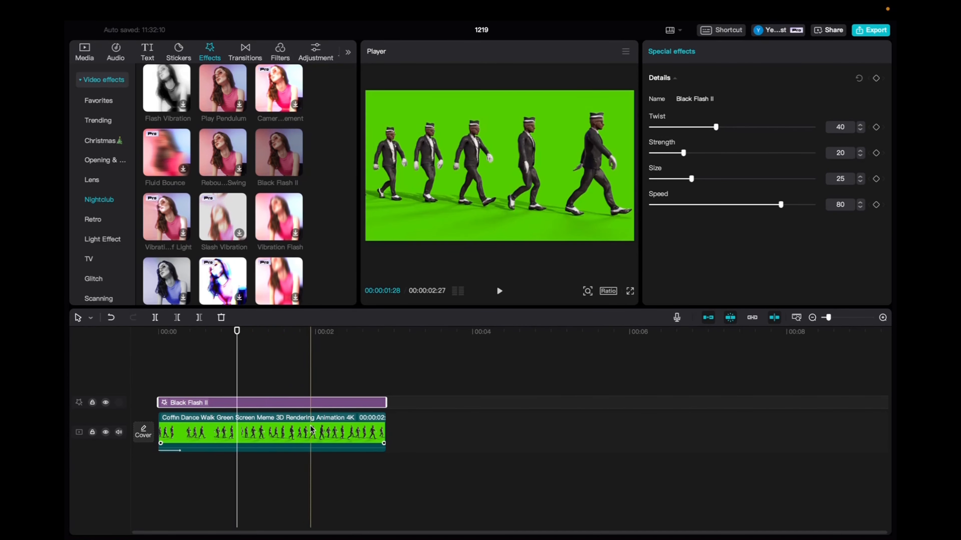
Select the video clip and add a Position & Size keyframe at its start
{"action": "left_click", "coordinate": [156, 332]}
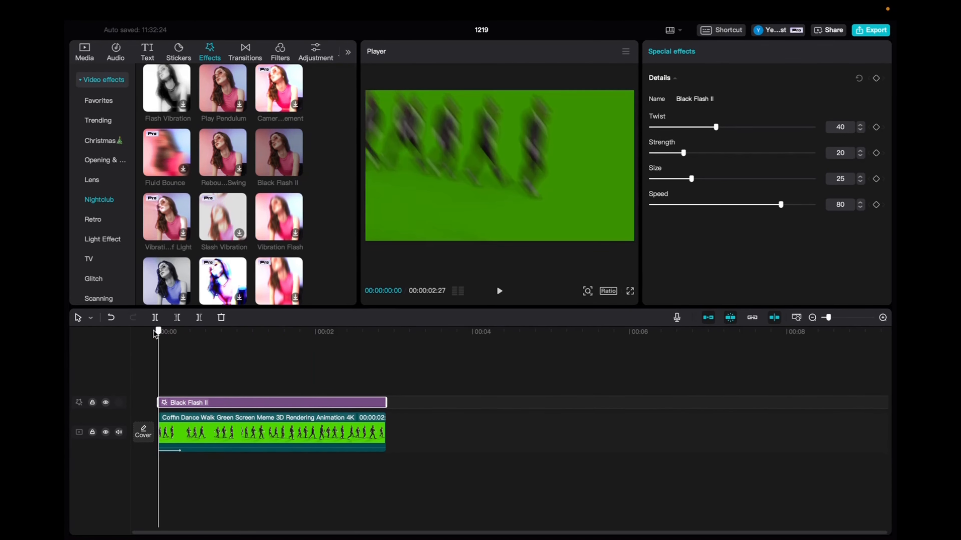
{"action": "left_click", "coordinate": [268, 420]}
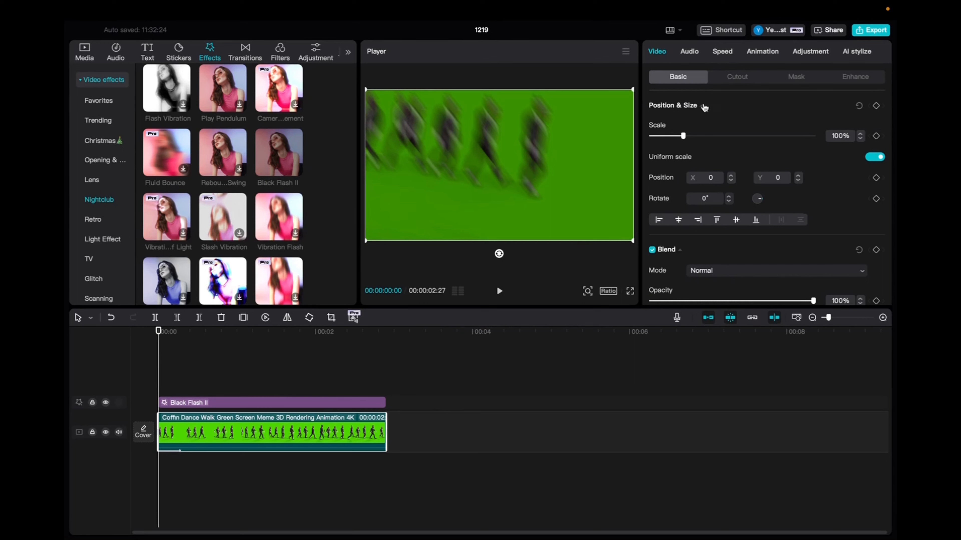
{"action": "left_click", "coordinate": [876, 107]}
At the clip's end, add a Position & Size keyframe and set the scale to 171%
{"action": "left_click", "coordinate": [380, 332]}
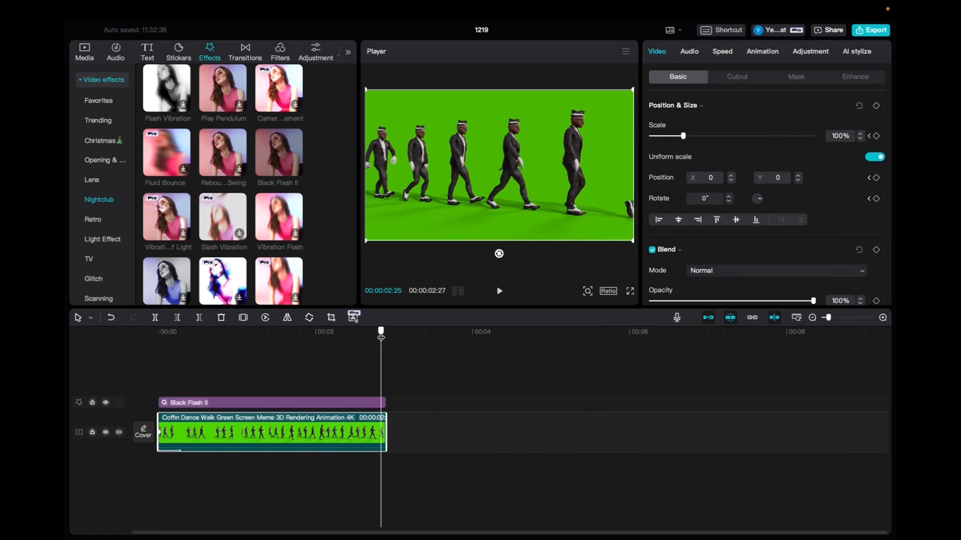
{"action": "left_click_drag", "start_coordinate": [381, 338], "coordinate": [386, 338]}
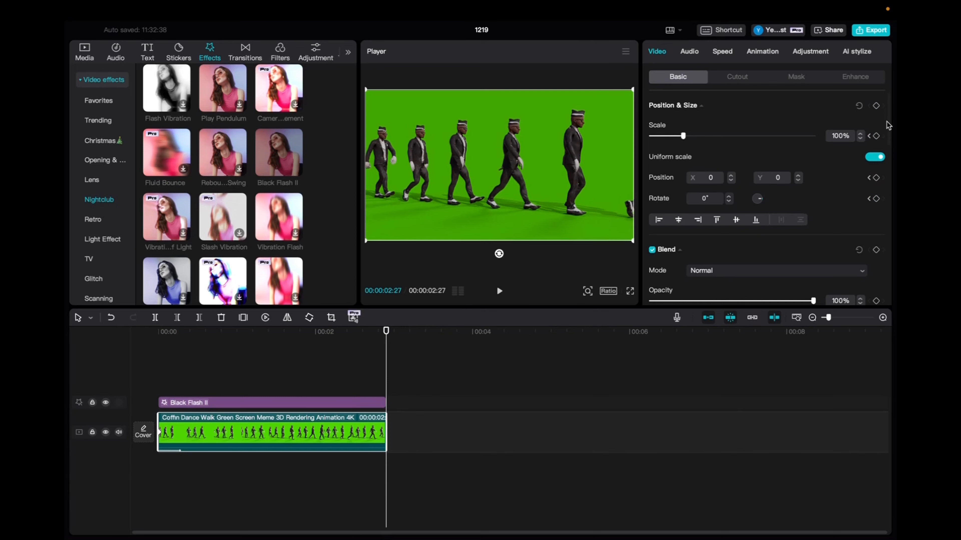
{"action": "left_click", "coordinate": [876, 106]}
{"action": "left_click_drag", "start_coordinate": [683, 137], "coordinate": [707, 136]}
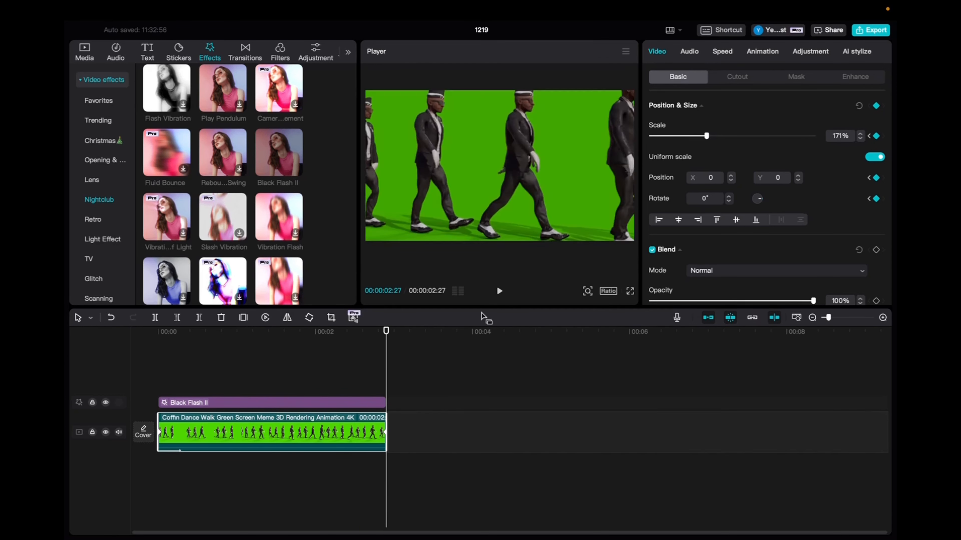
Apply the Swin...Left in animation to the video clip
{"action": "left_click", "coordinate": [762, 52]}
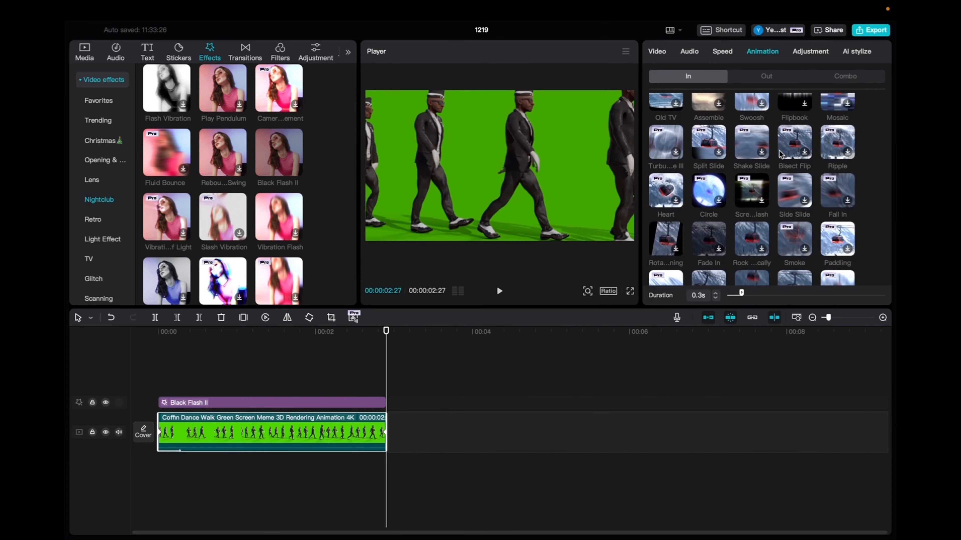
{"action": "scroll", "coordinate": [779, 152], "scroll_direction": "down", "scroll_amount": 3}
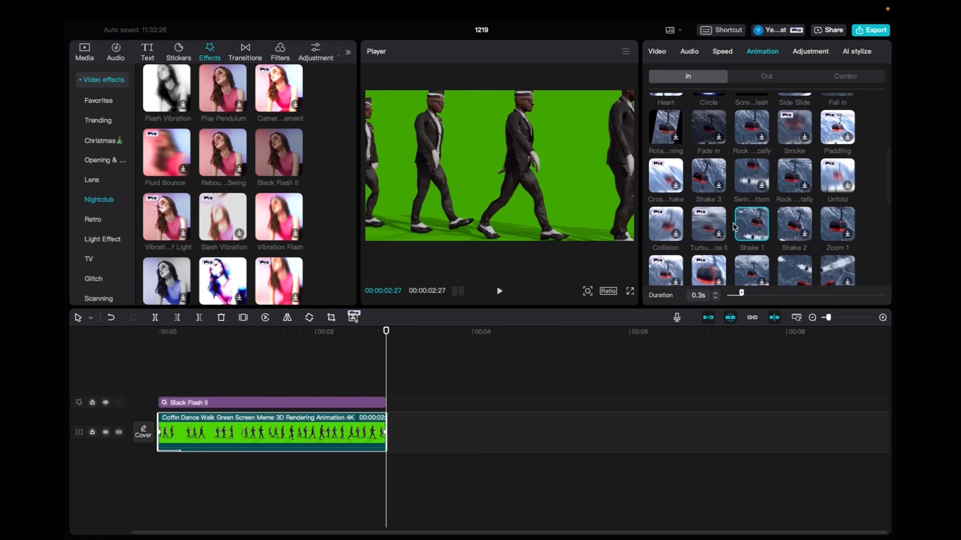
{"action": "scroll", "coordinate": [791, 237], "scroll_direction": "down", "scroll_amount": 2}
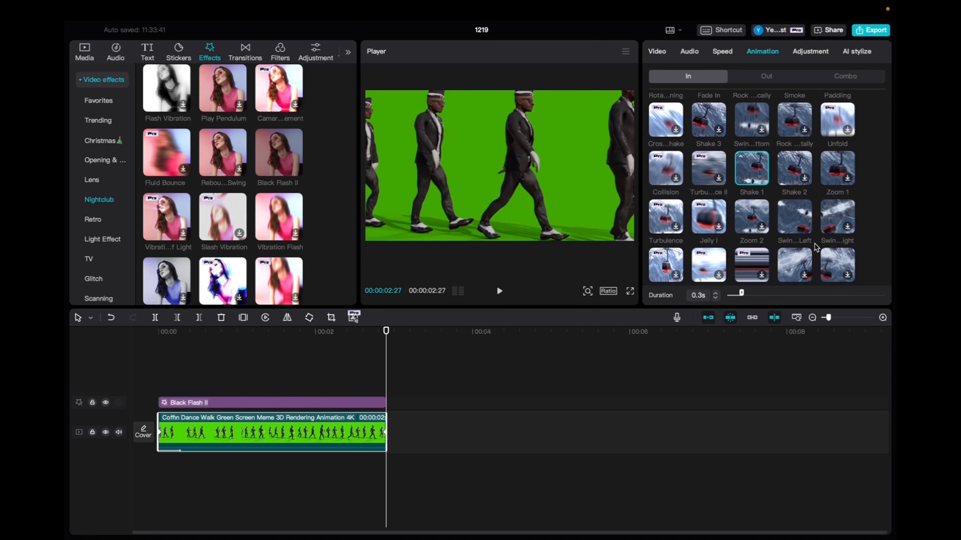
{"action": "left_click", "coordinate": [796, 210]}
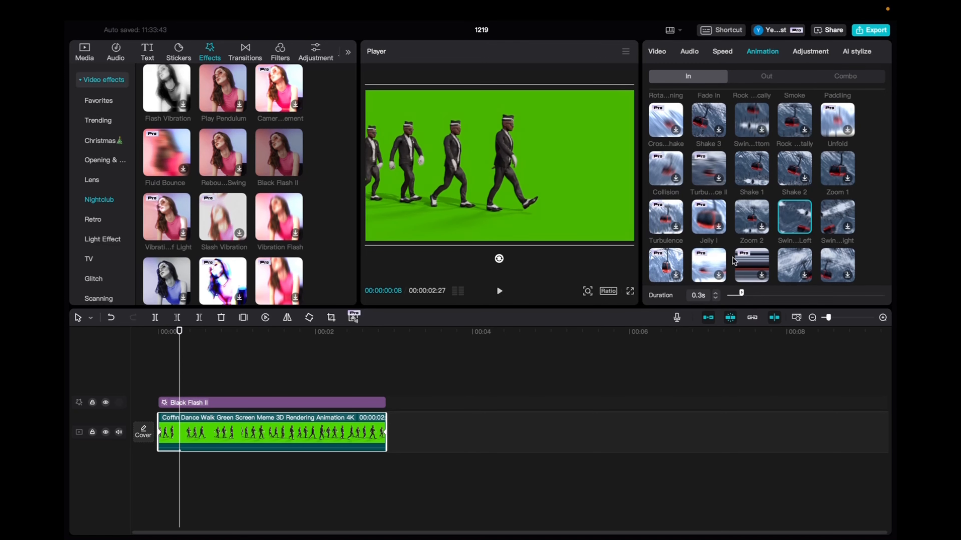
Apply the Fall Out out animation to the video clip with a duration of 0.3s
{"action": "left_click", "coordinate": [761, 78]}
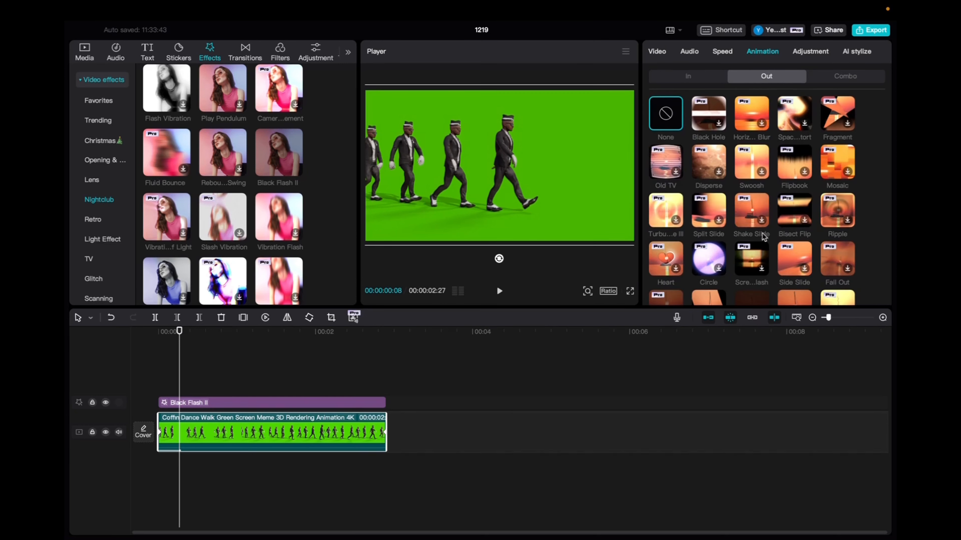
{"action": "scroll", "coordinate": [751, 286], "scroll_direction": "down", "scroll_amount": 3}
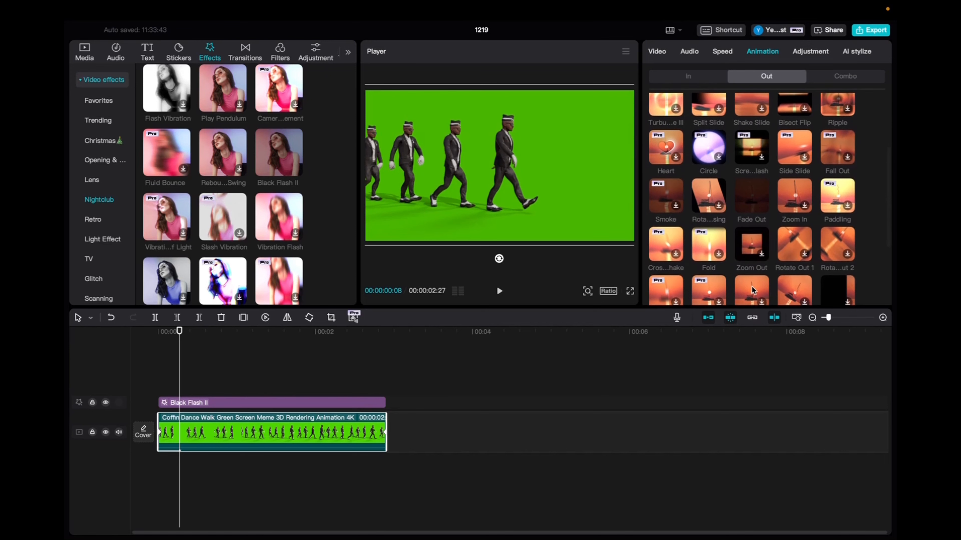
{"action": "left_click", "coordinate": [829, 162]}
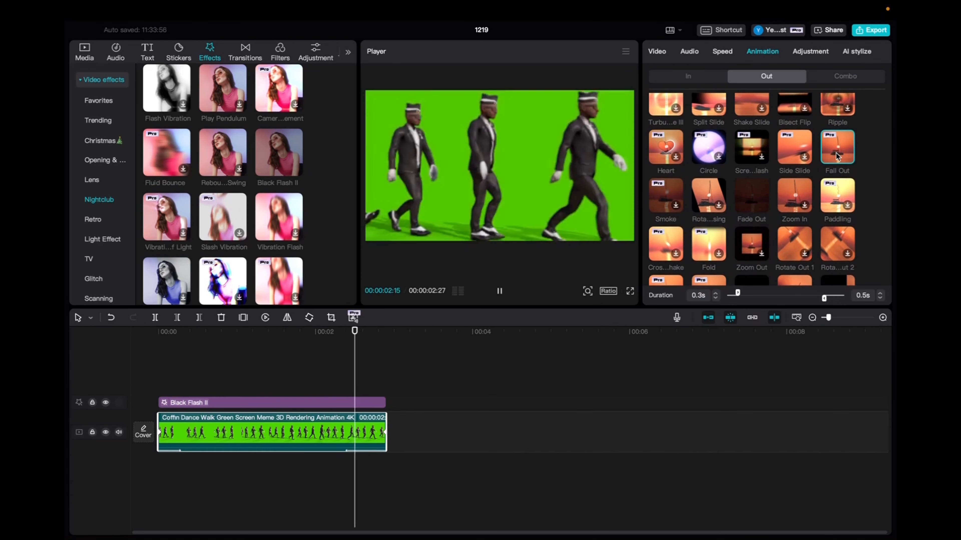
{"action": "left_click_drag", "start_coordinate": [823, 298], "coordinate": [829, 297]}
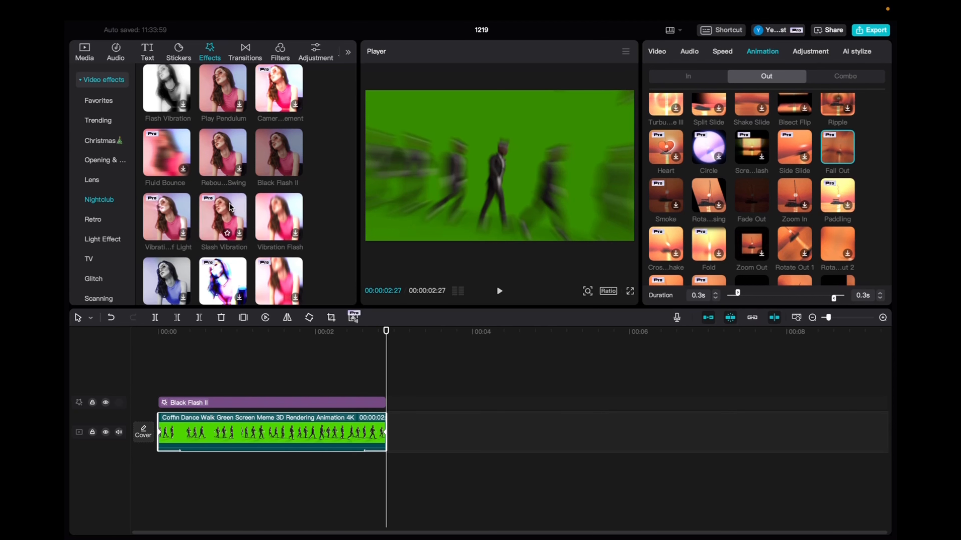
Add the Shake effect on a new track and trim it to end with the video clip
{"action": "scroll", "coordinate": [230, 206], "scroll_direction": "down", "scroll_amount": 5}
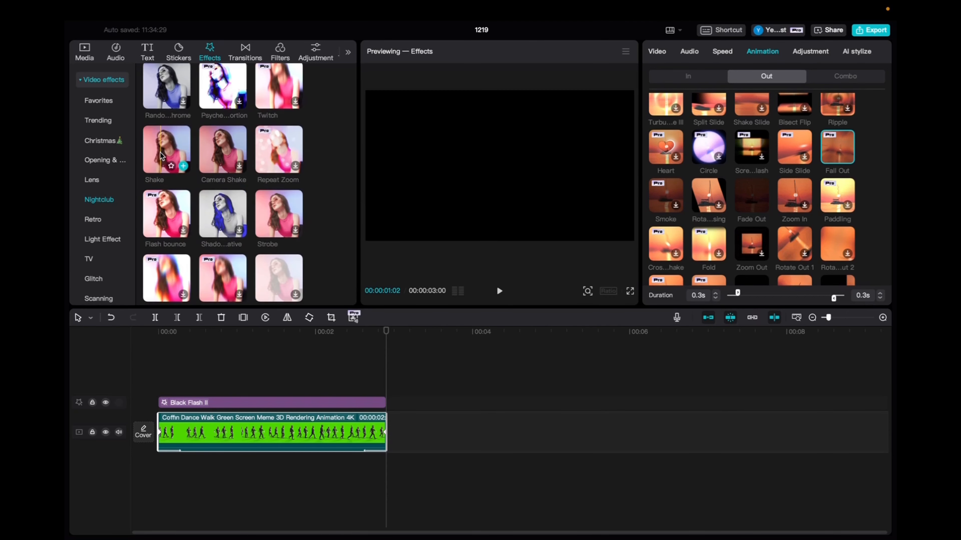
{"action": "left_click_drag", "start_coordinate": [152, 164], "coordinate": [174, 387]}
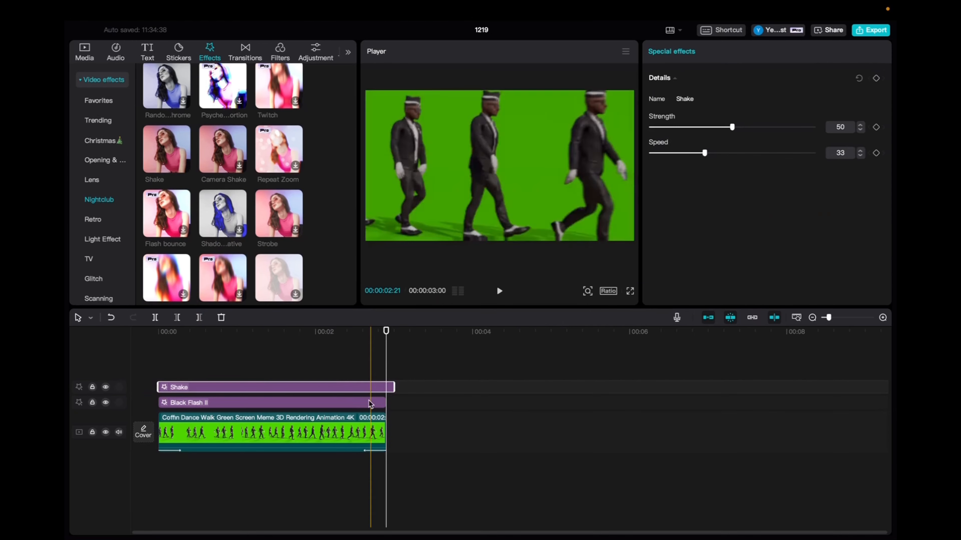
{"action": "left_click_drag", "start_coordinate": [393, 382], "coordinate": [162, 388]}
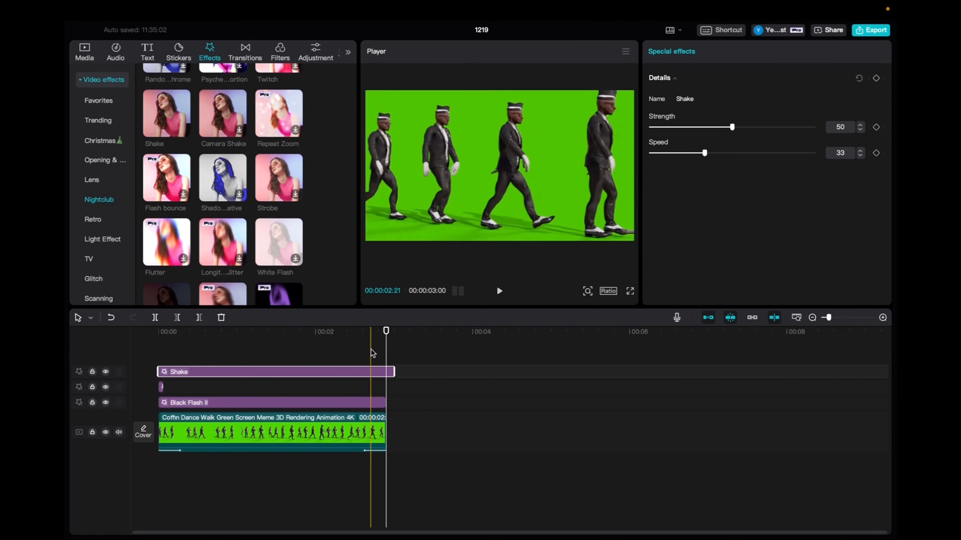
{"action": "left_click_drag", "start_coordinate": [392, 369], "coordinate": [386, 369]}
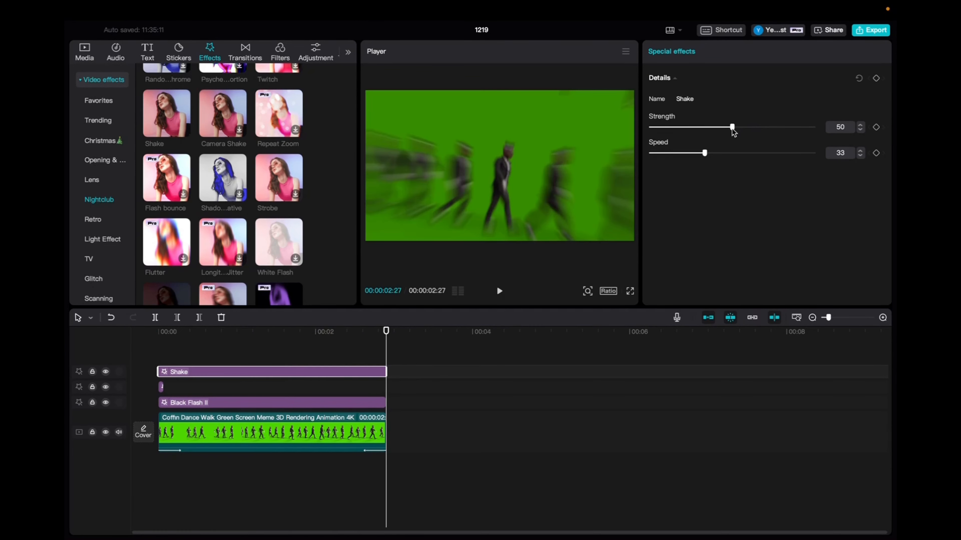
Set the Shake effect's strength and speed to 8 and duplicate it onto another track
{"action": "left_click_drag", "start_coordinate": [733, 131], "coordinate": [697, 128]}
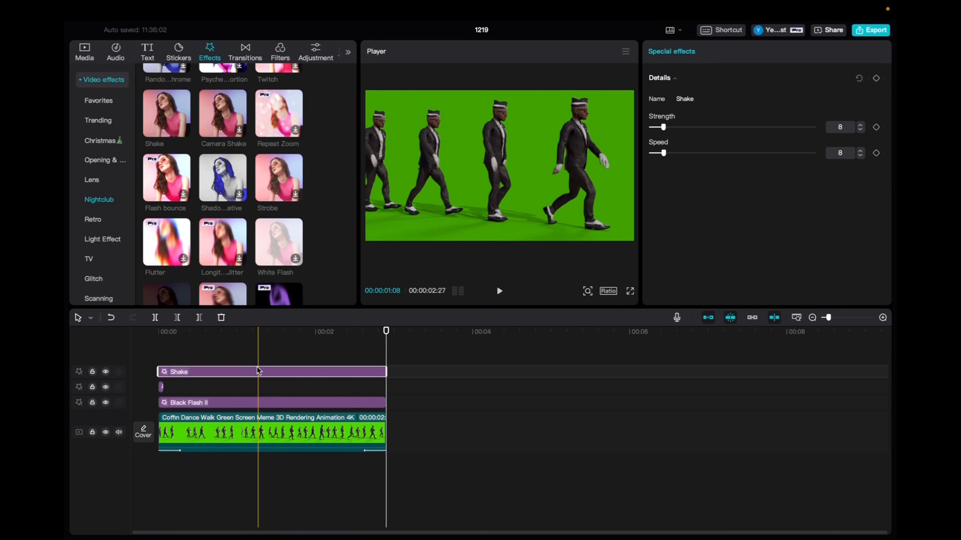
{"action": "left_click_drag", "start_coordinate": [257, 371], "coordinate": [200, 362]}
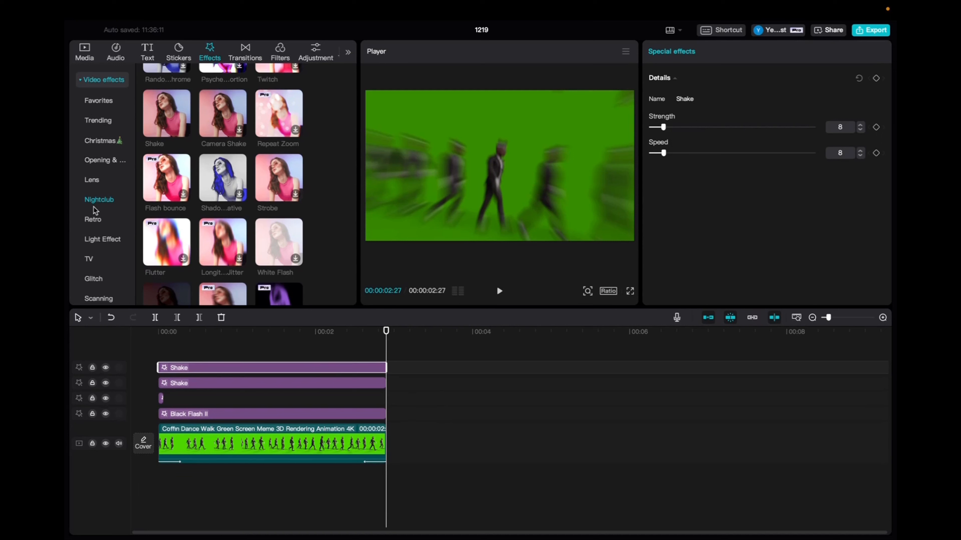
Add the Oblique Blur effect on a new top track, shorten it to about 0.7 seconds, and set its blur to 75
{"action": "left_click", "coordinate": [96, 161]}
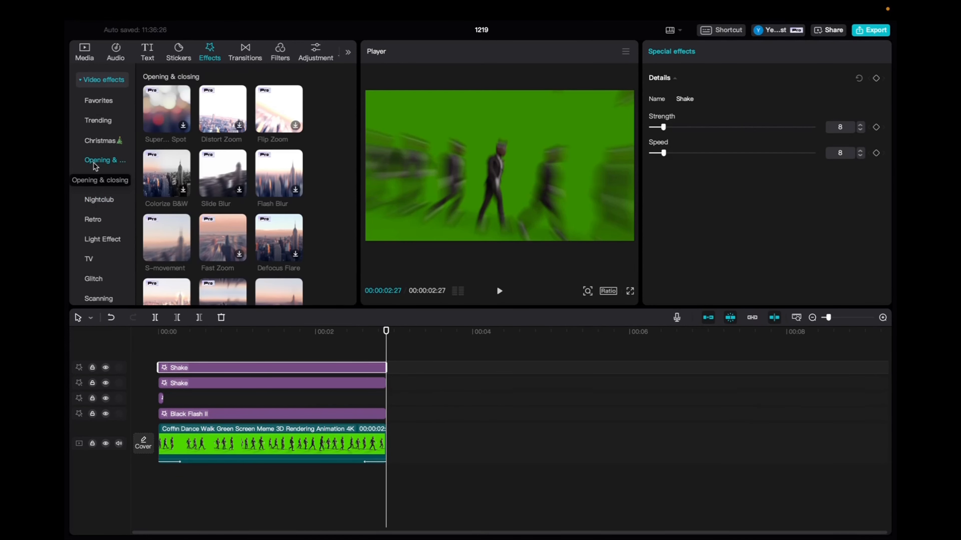
{"action": "scroll", "coordinate": [268, 131], "scroll_direction": "down", "scroll_amount": 5}
{"action": "left_click_drag", "start_coordinate": [269, 131], "coordinate": [160, 352]}
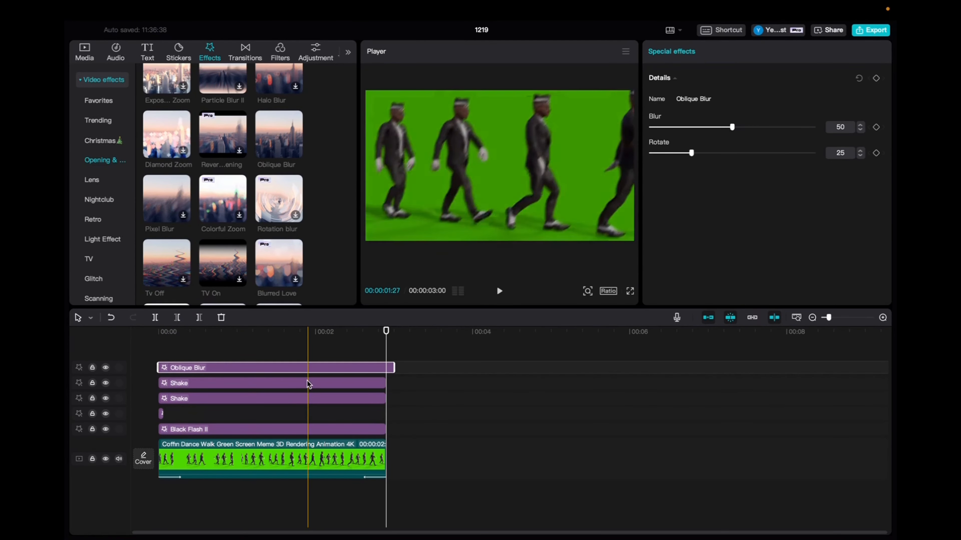
{"action": "left_click_drag", "start_coordinate": [394, 368], "coordinate": [216, 368]}
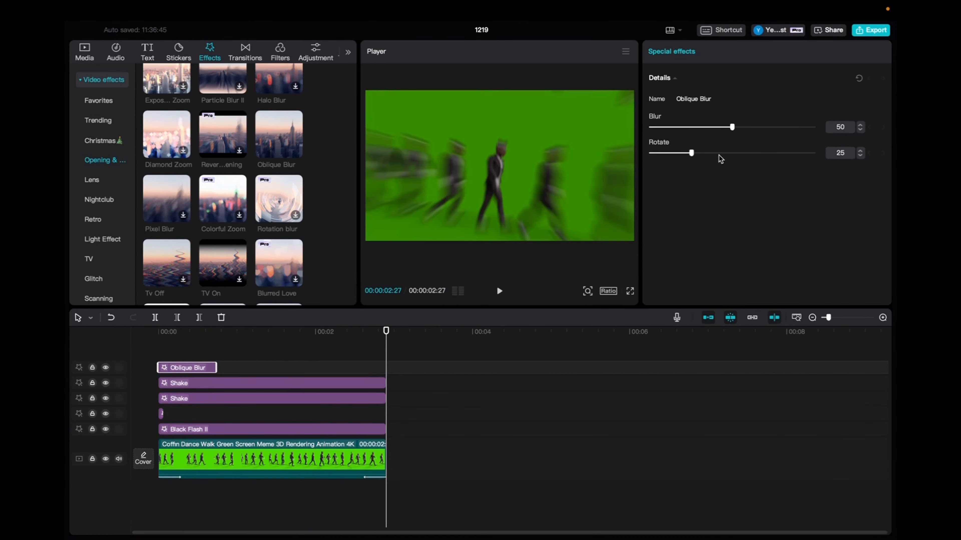
{"action": "left_click_drag", "start_coordinate": [758, 127], "coordinate": [772, 127]}
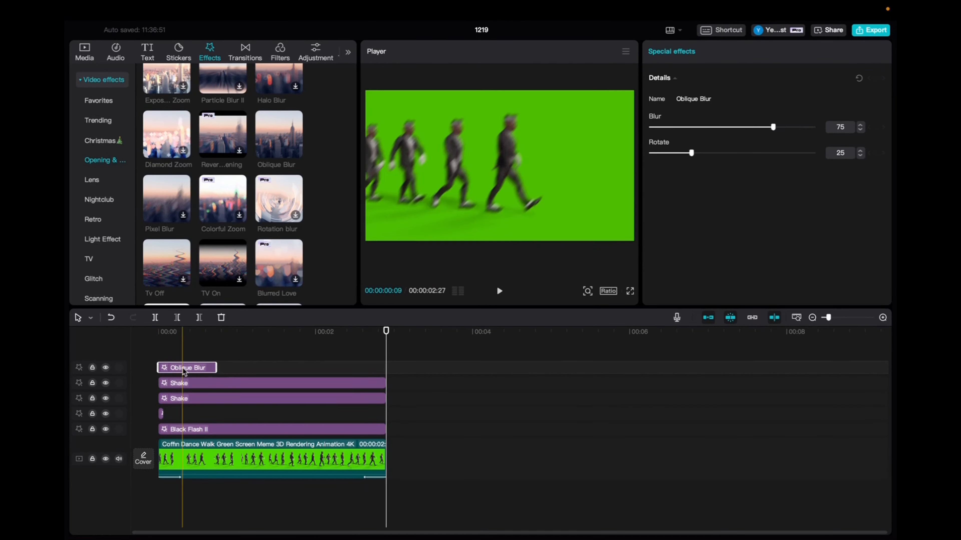
Duplicate the Oblique Blur twice and stack the copies at the clip's start on the tracks below
{"action": "key", "text": "super+c"}
{"action": "key", "text": "super+v"}
{"action": "key", "text": "super+v"}
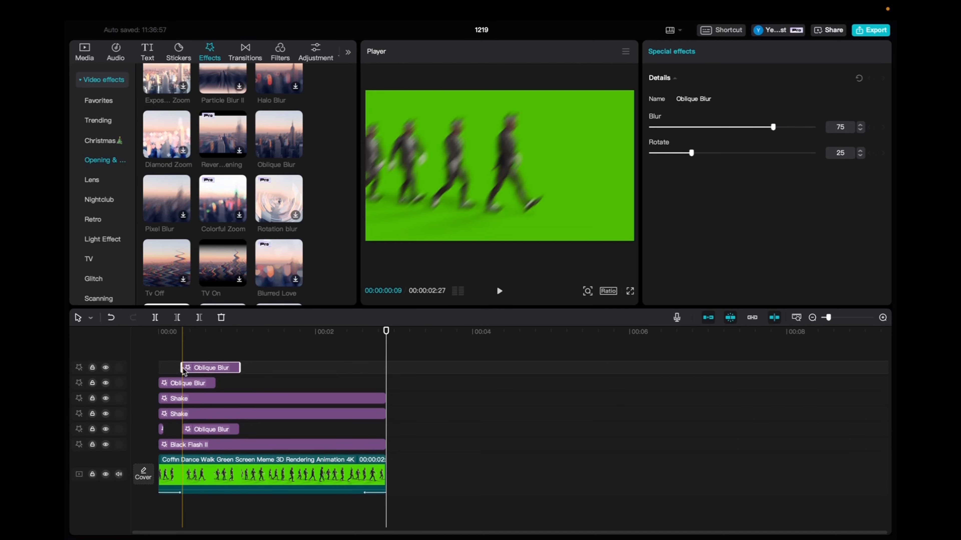
{"action": "left_click_drag", "start_coordinate": [210, 367], "coordinate": [186, 367]}
{"action": "left_click_drag", "start_coordinate": [209, 427], "coordinate": [185, 360]}
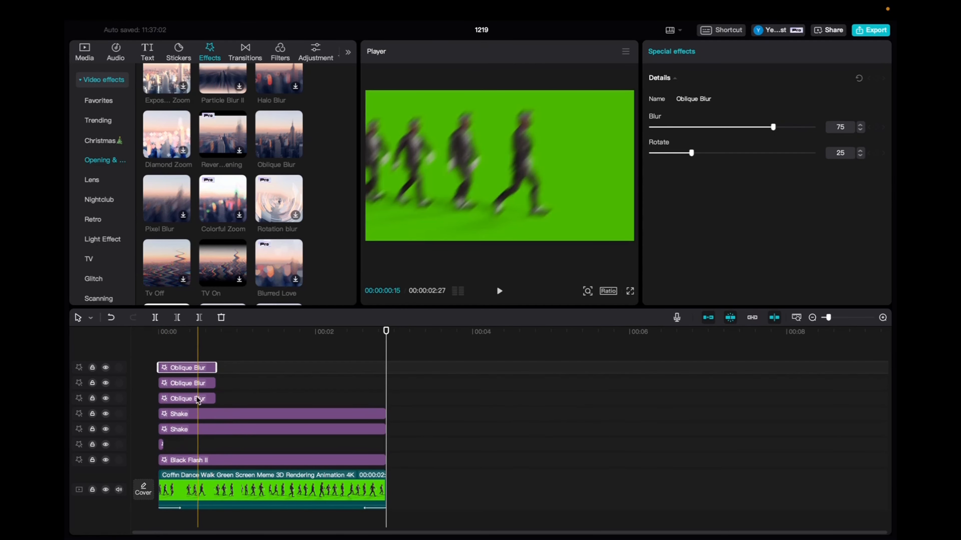
Paste two more Oblique Blur copies right after the first blurs on the second and third tracks
{"action": "left_click_drag", "start_coordinate": [240, 333], "coordinate": [232, 333]}
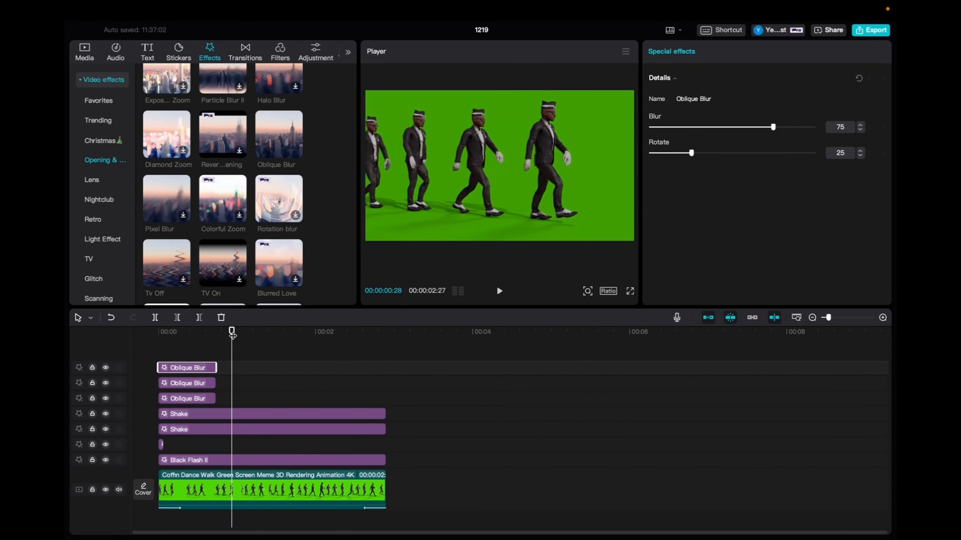
{"action": "key", "text": "ctrl+v"}
{"action": "key", "text": "ctrl+v"}
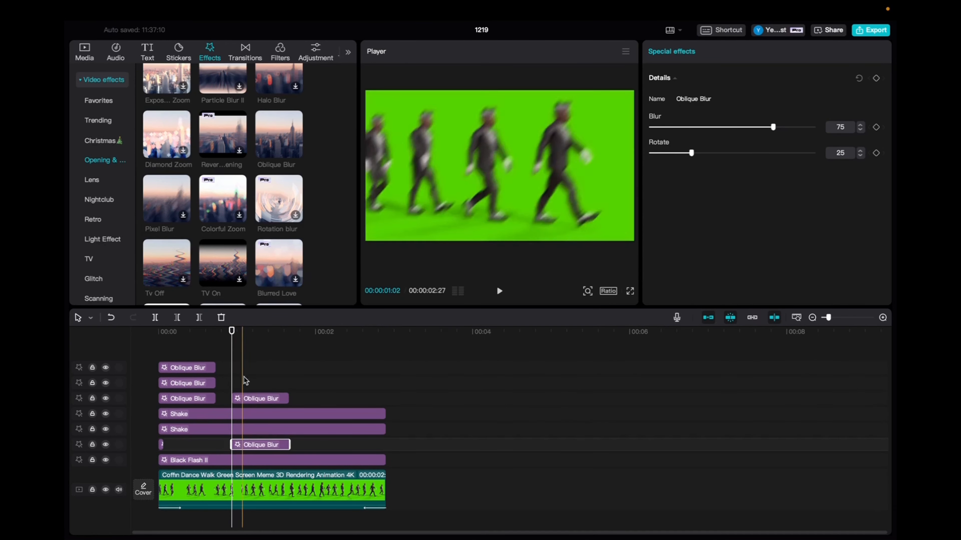
{"action": "left_click_drag", "start_coordinate": [254, 402], "coordinate": [238, 402]}
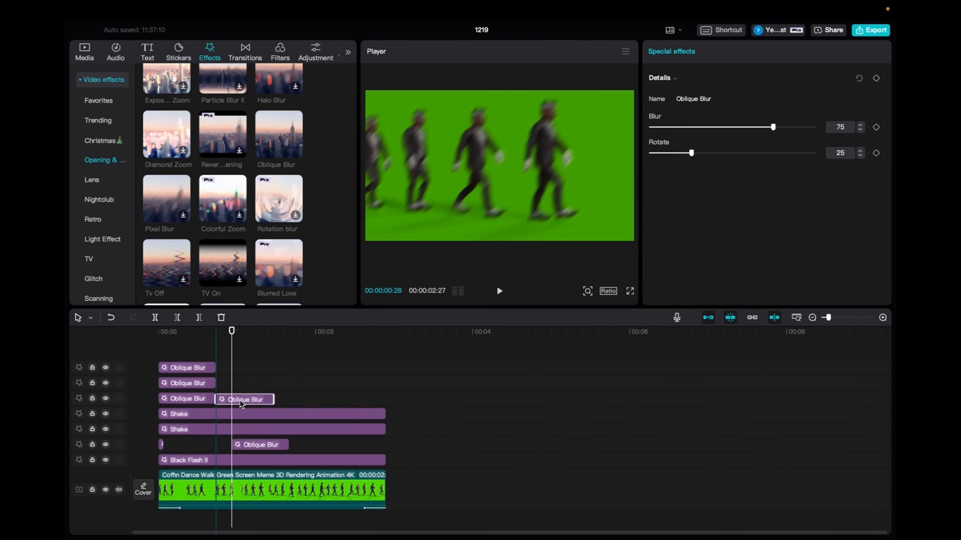
{"action": "left_click_drag", "start_coordinate": [261, 449], "coordinate": [246, 386]}
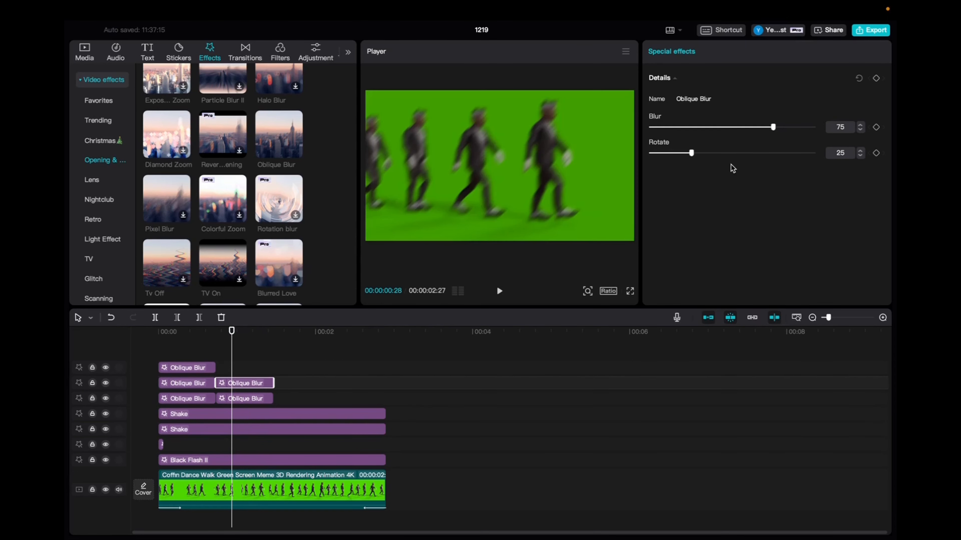
Add another Oblique Blur after the third-track blurs, extend it to the clip's end, and set its blur to 25
{"action": "left_click_drag", "start_coordinate": [773, 128], "coordinate": [732, 128]}
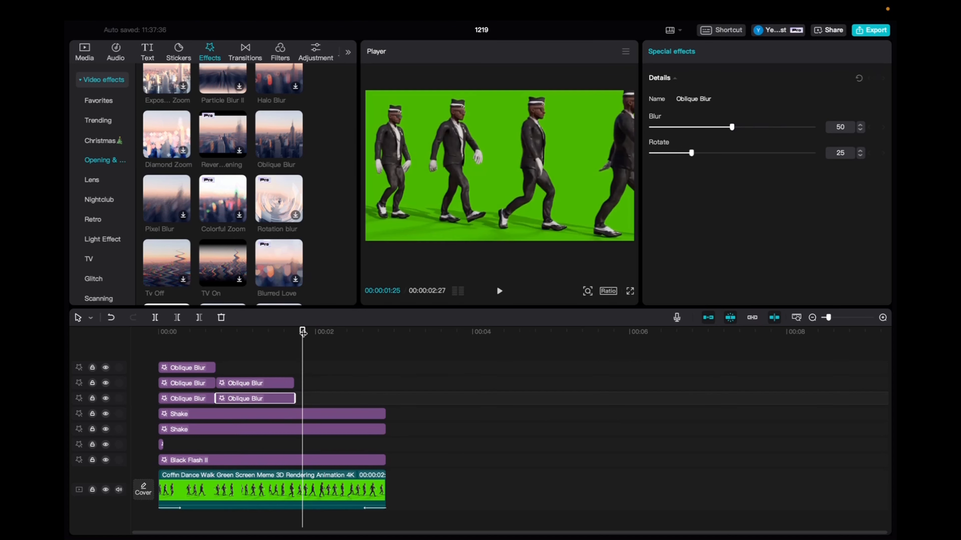
{"action": "left_click", "coordinate": [296, 151]}
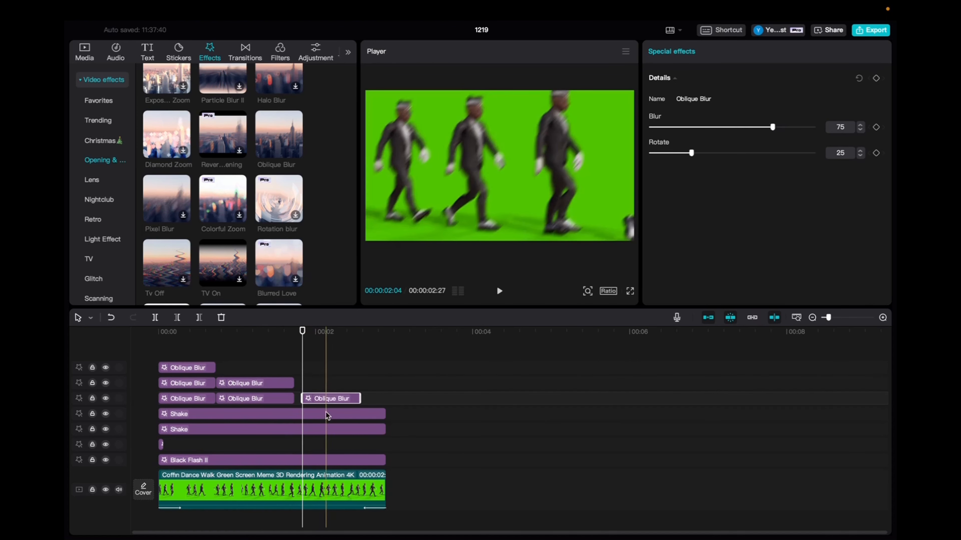
{"action": "left_click_drag", "start_coordinate": [334, 402], "coordinate": [386, 400]}
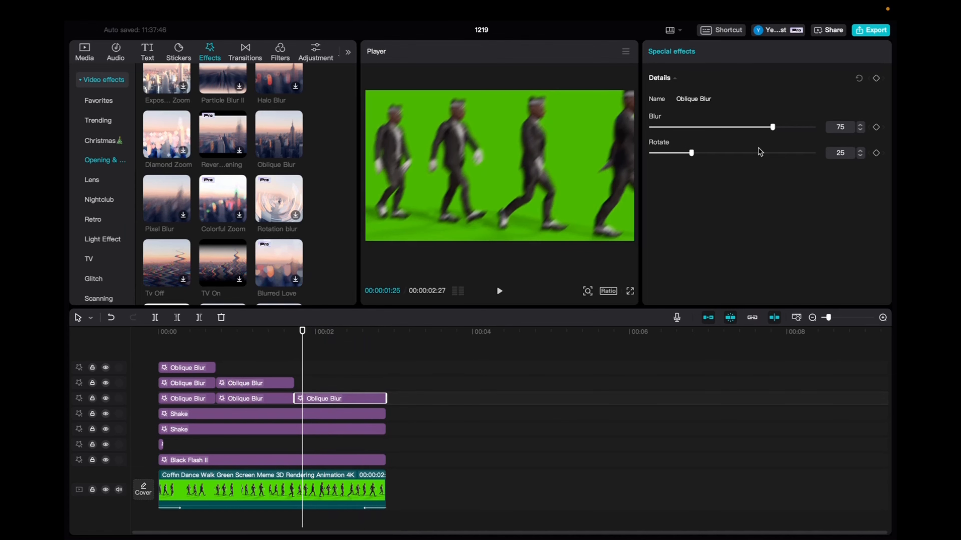
{"action": "left_click_drag", "start_coordinate": [702, 127], "coordinate": [692, 127]}
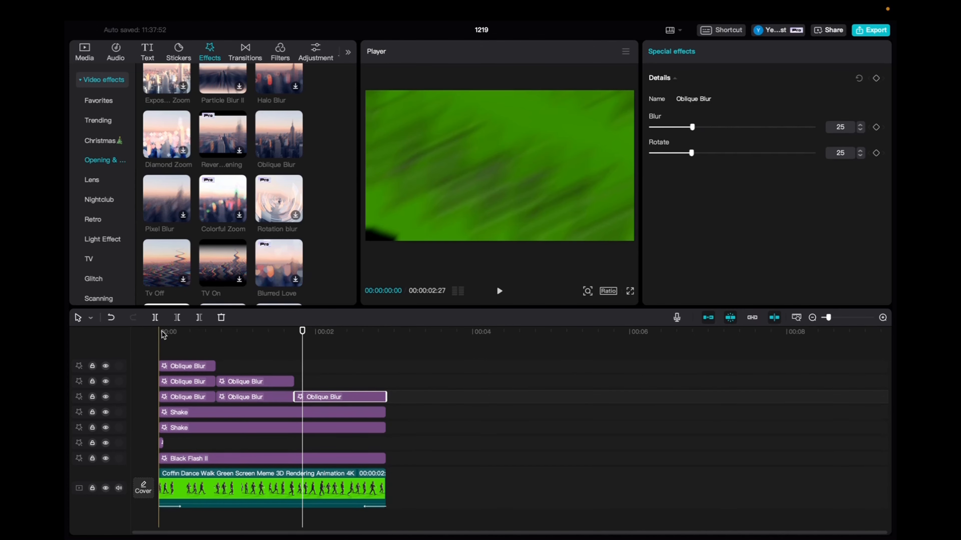
Play back the edit from the beginning
{"action": "left_click", "coordinate": [158, 335]}
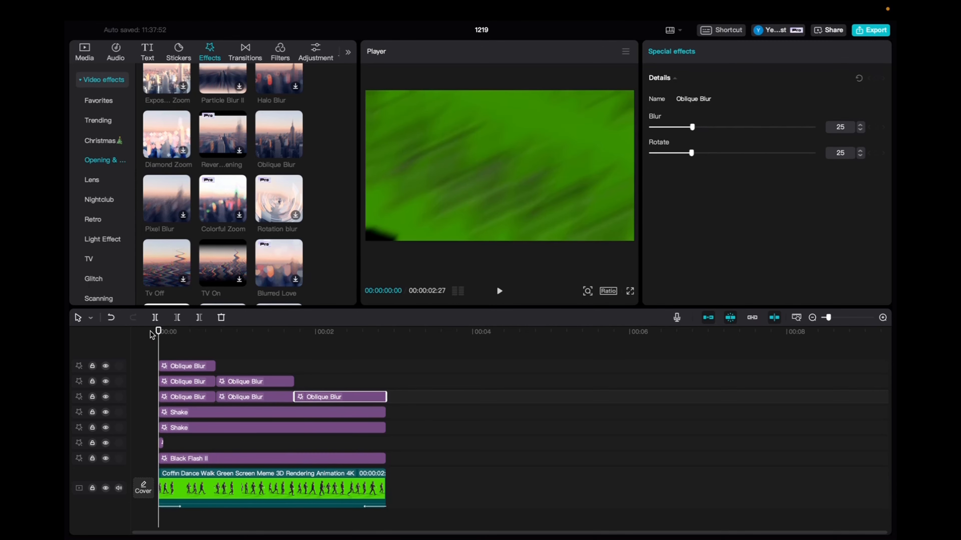
{"action": "key", "text": "space"}
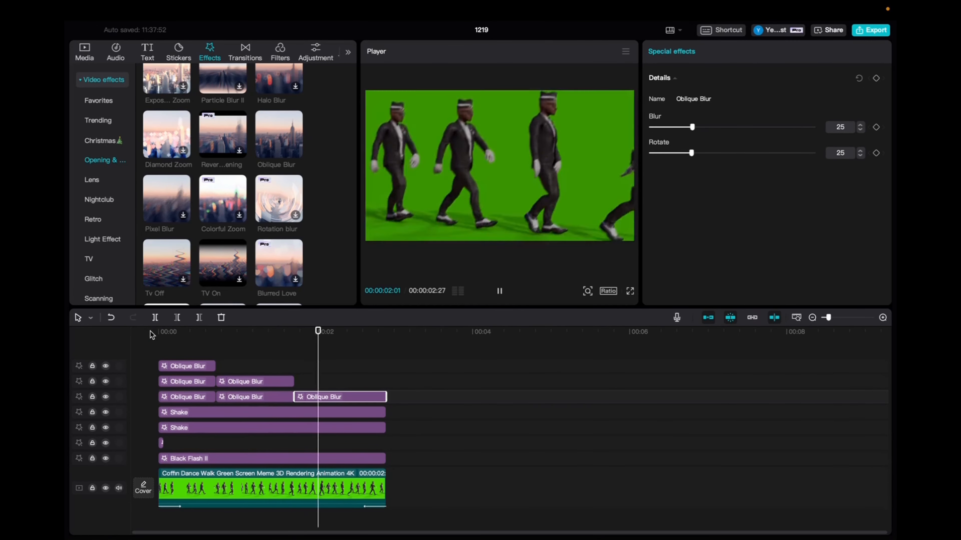
{"action": "key", "text": "space"}
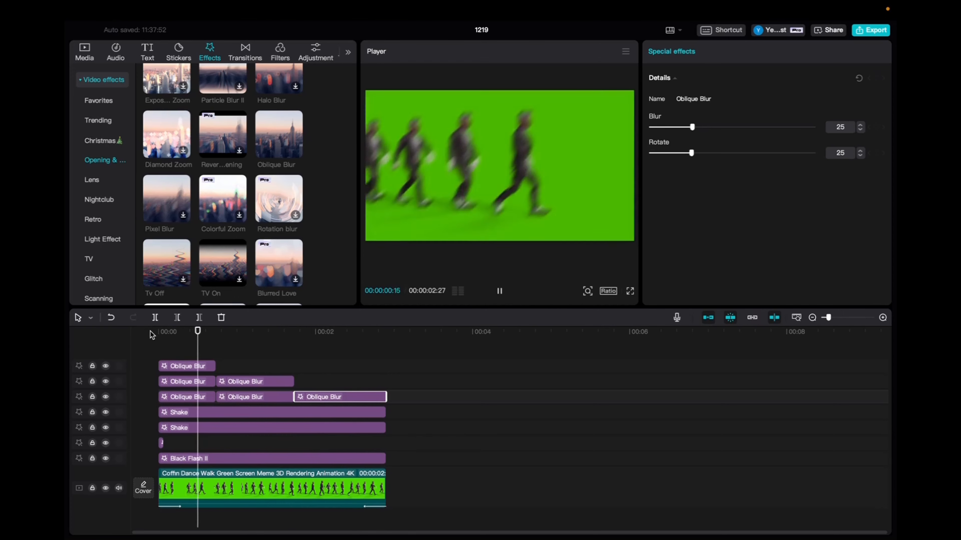